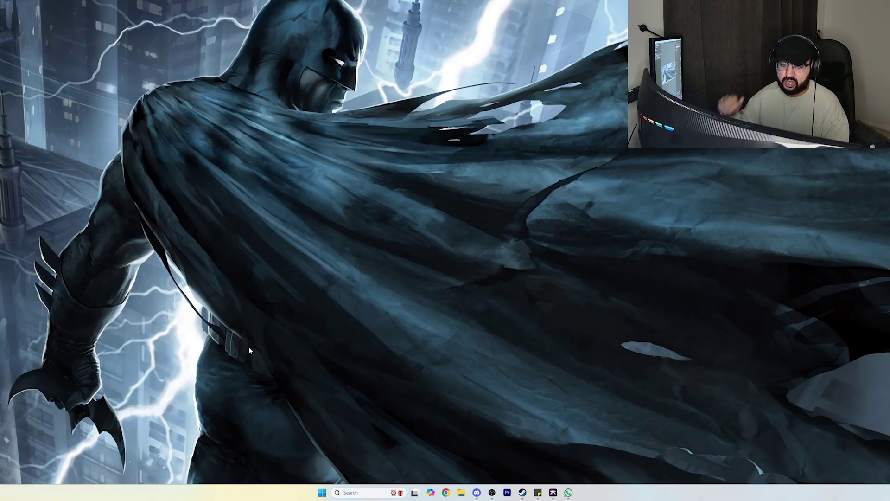
Reposition the NVIDIA Control Panel window and enlarge it to full screen height on Manage 3D Settings
{"action": "right_click", "coordinate": [275, 268]}
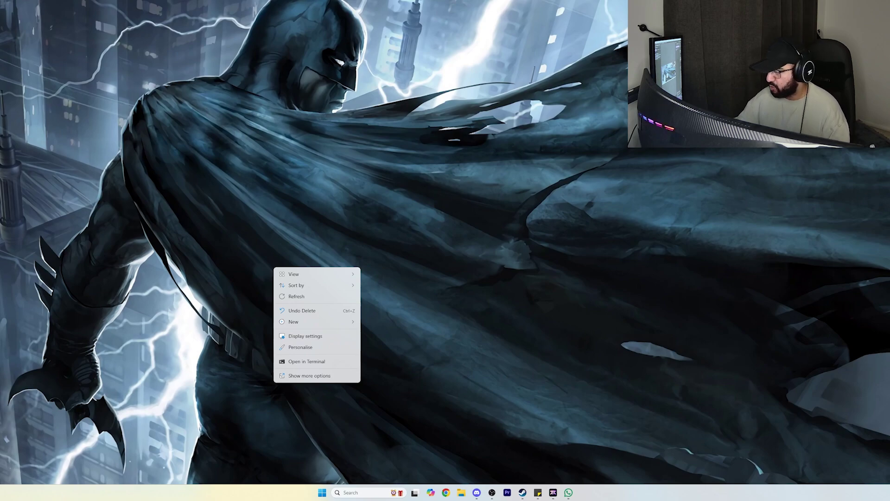
{"action": "left_click", "coordinate": [195, 326]}
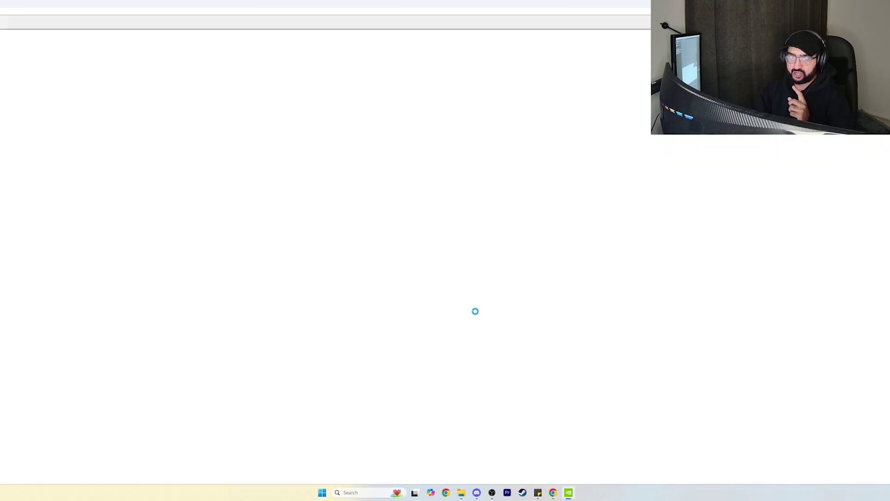
{"action": "left_click_drag", "start_coordinate": [244, 13], "coordinate": [325, 67]}
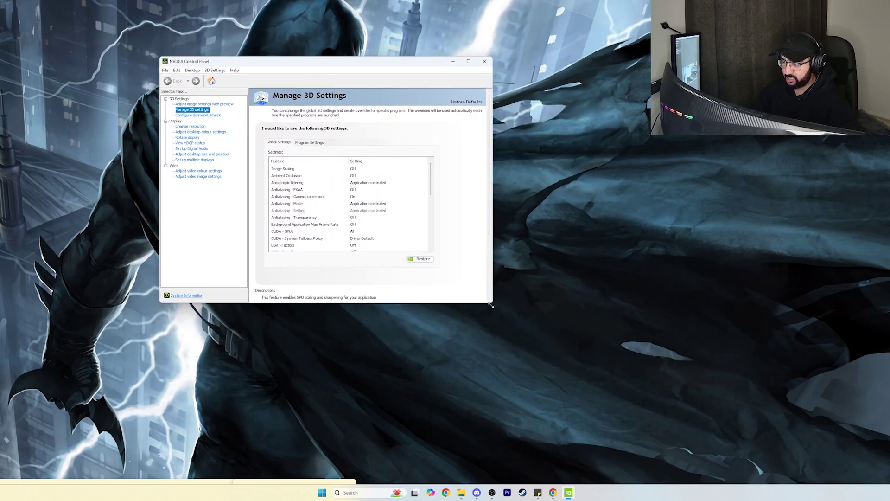
{"action": "left_click_drag", "start_coordinate": [491, 305], "coordinate": [694, 482]}
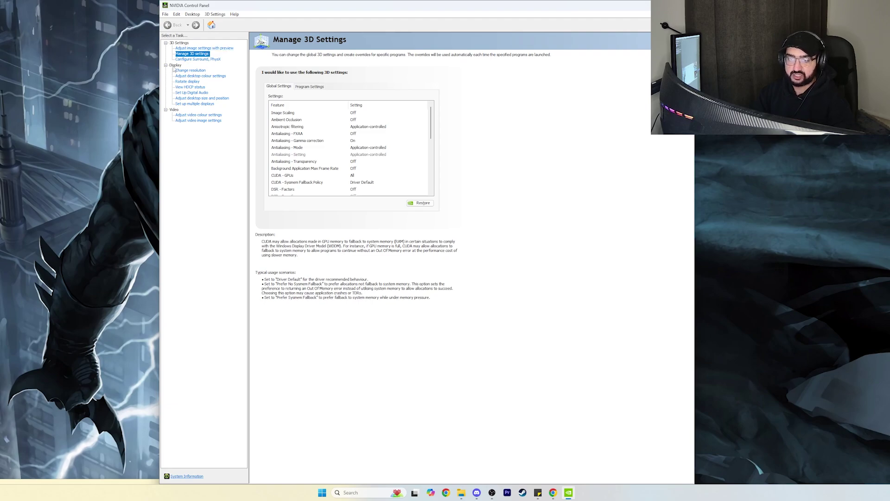
{"action": "left_click", "coordinate": [191, 49]}
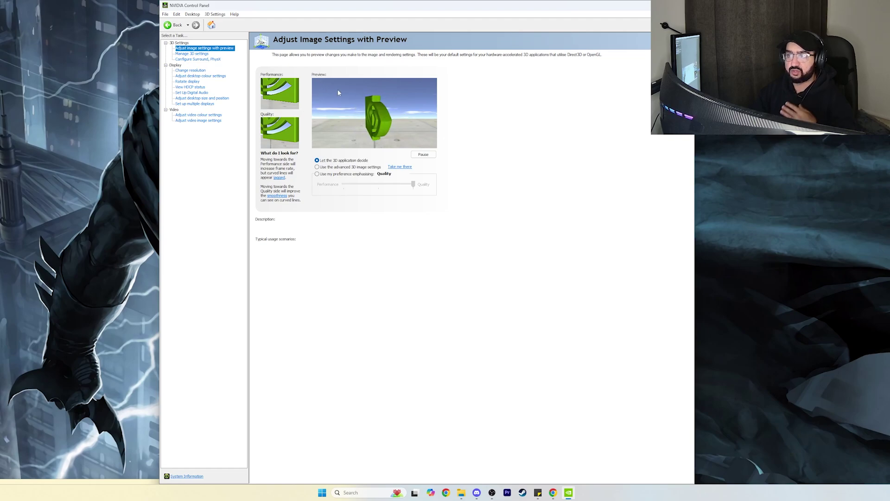
{"action": "mouse_move", "coordinate": [332, 169]}
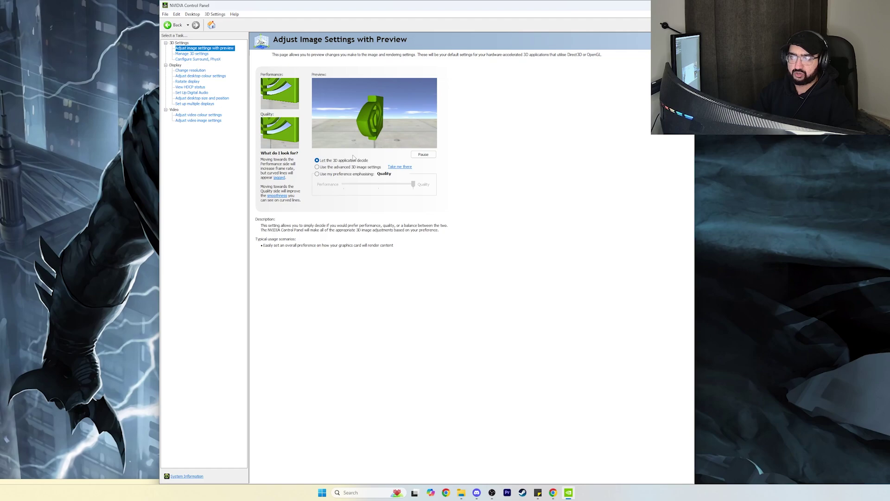
{"action": "key", "text": "Down"}
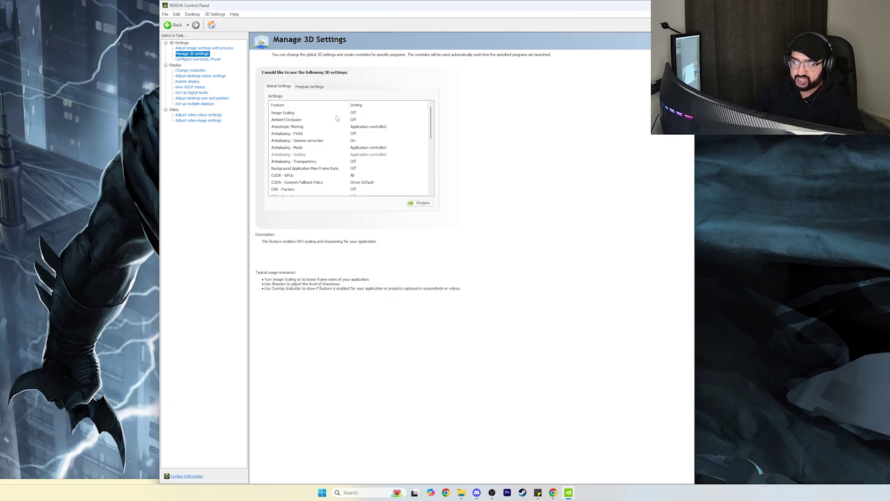
{"action": "scroll", "coordinate": [339, 122], "scroll_direction": "down", "scroll_amount": 1}
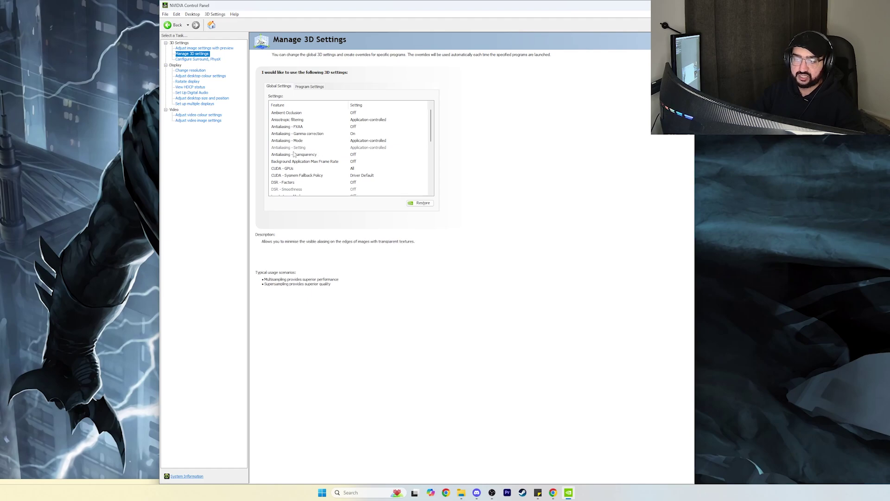
{"action": "scroll", "coordinate": [338, 152], "scroll_direction": "down", "scroll_amount": 2}
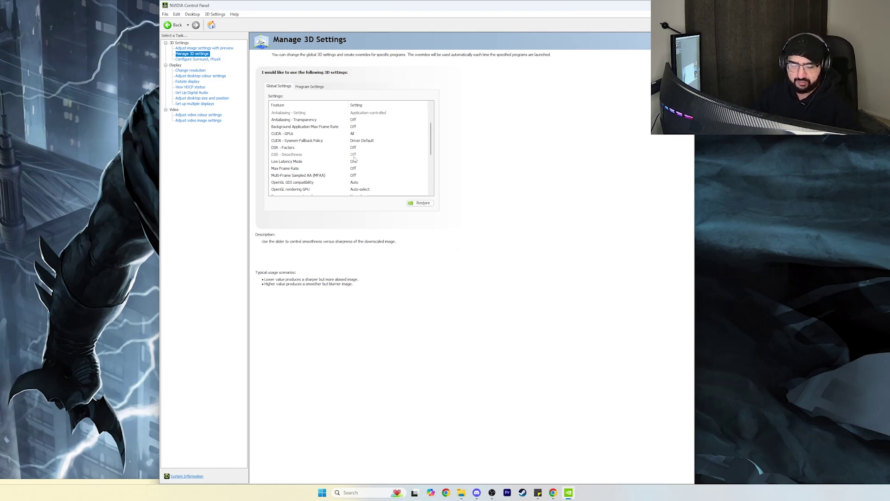
{"action": "left_click_drag", "start_coordinate": [431, 147], "coordinate": [431, 149]}
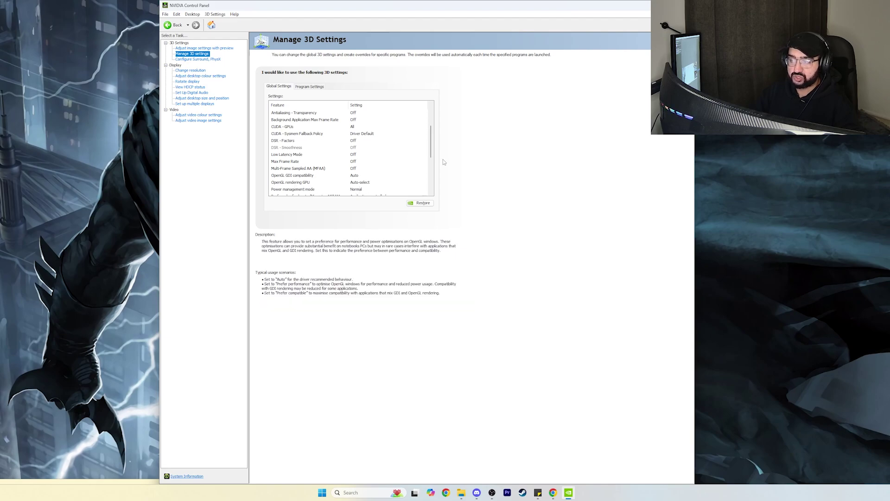
{"action": "scroll", "coordinate": [357, 185], "scroll_direction": "down", "scroll_amount": 1}
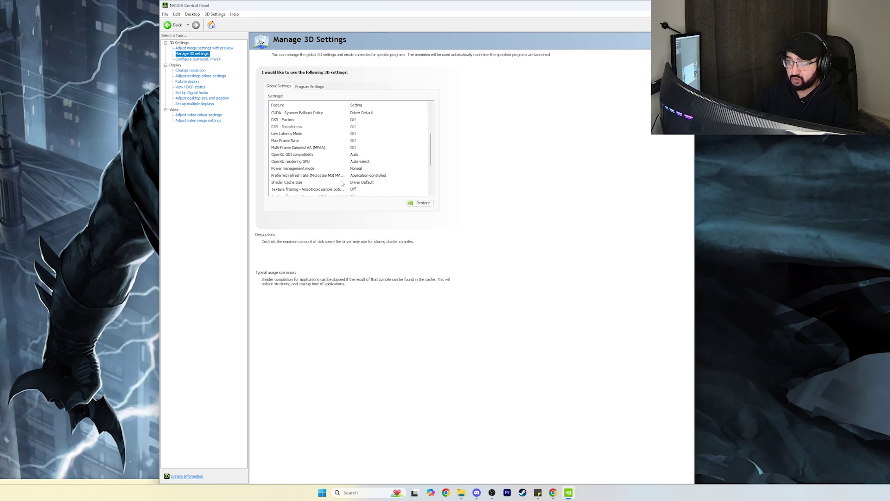
{"action": "scroll", "coordinate": [315, 171], "scroll_direction": "down", "scroll_amount": 2}
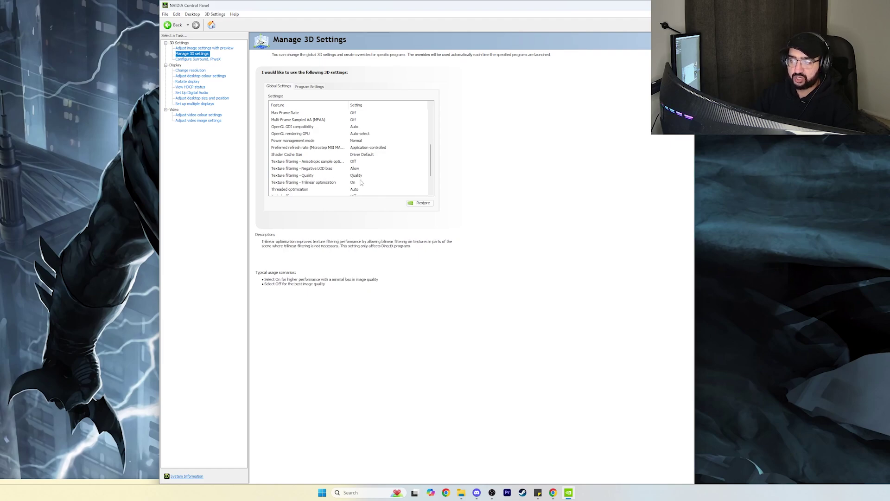
{"action": "scroll", "coordinate": [361, 182], "scroll_direction": "down", "scroll_amount": 2}
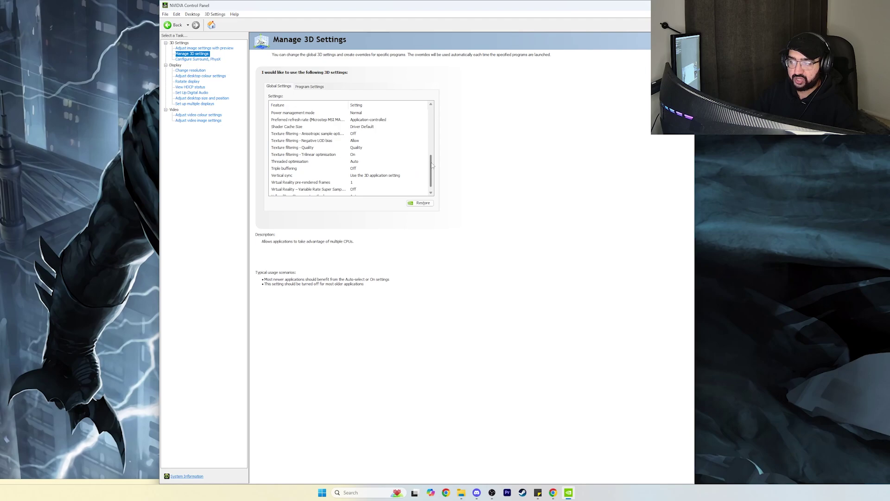
{"action": "scroll", "coordinate": [432, 170], "scroll_direction": "down", "scroll_amount": 1}
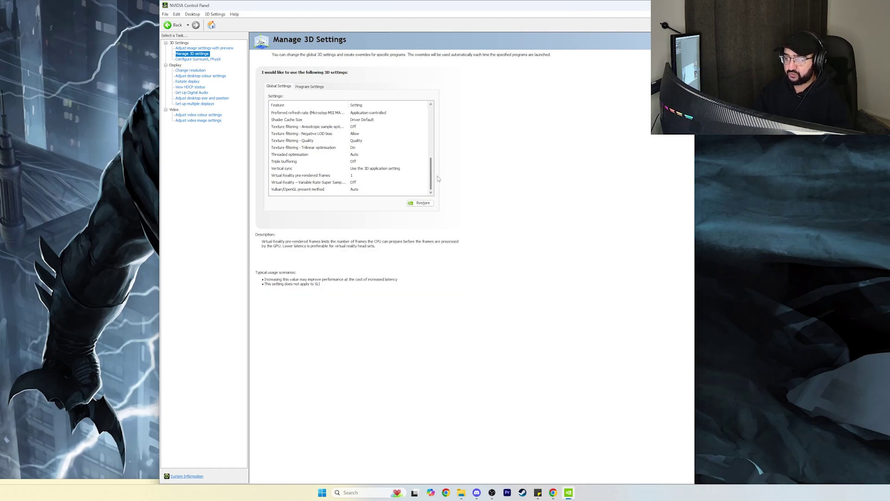
{"action": "left_click_drag", "start_coordinate": [431, 176], "coordinate": [426, 125]}
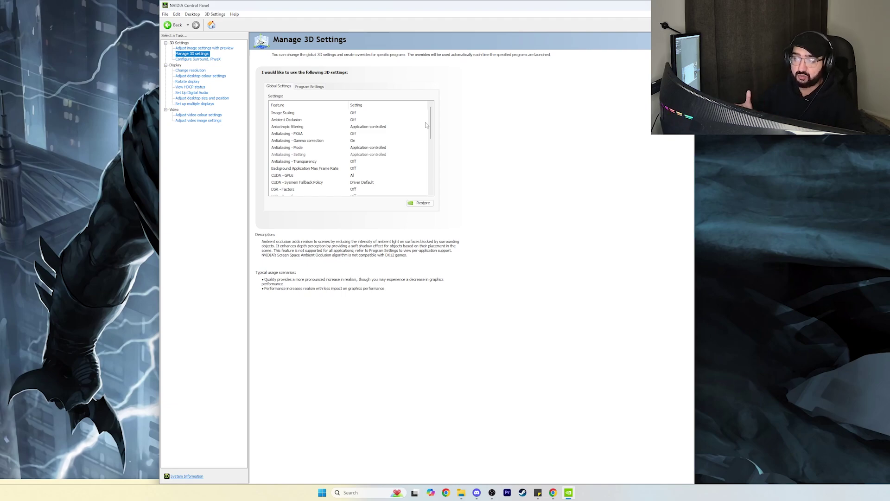
Choose EA SPORTS FC 25 under Program Settings and review its per-program 3D feature list
{"action": "left_click", "coordinate": [315, 87]}
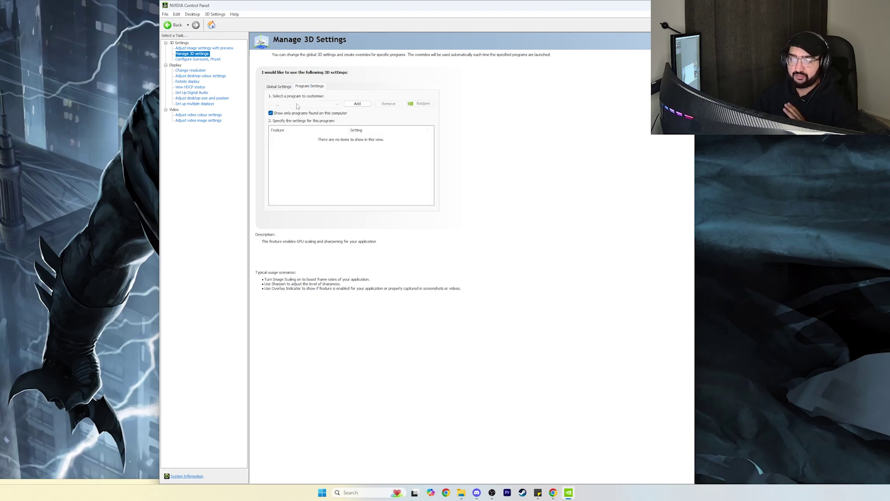
{"action": "left_click", "coordinate": [322, 108]}
{"action": "left_click", "coordinate": [322, 107]}
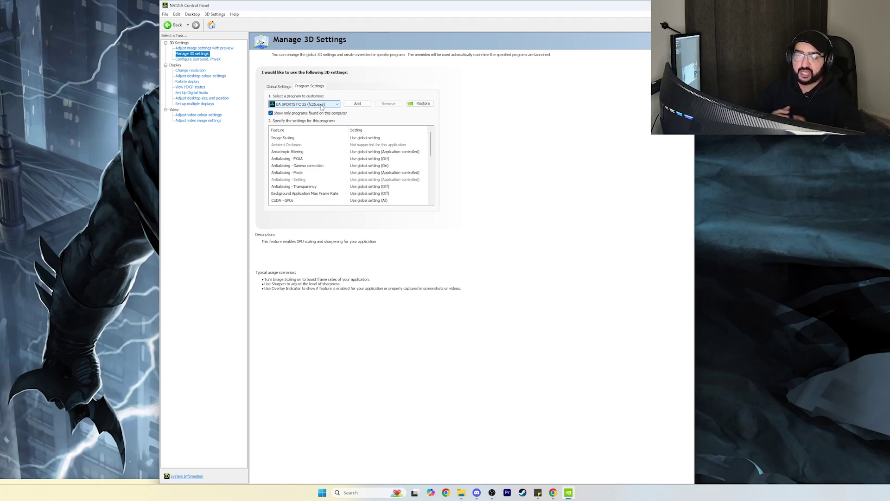
{"action": "scroll", "coordinate": [431, 154], "scroll_direction": "down", "scroll_amount": 1}
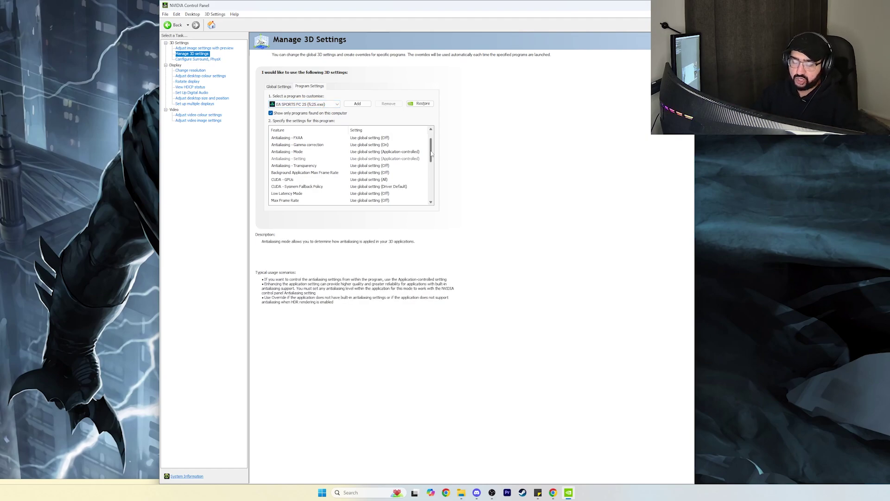
{"action": "left_click_drag", "start_coordinate": [431, 154], "coordinate": [426, 172]}
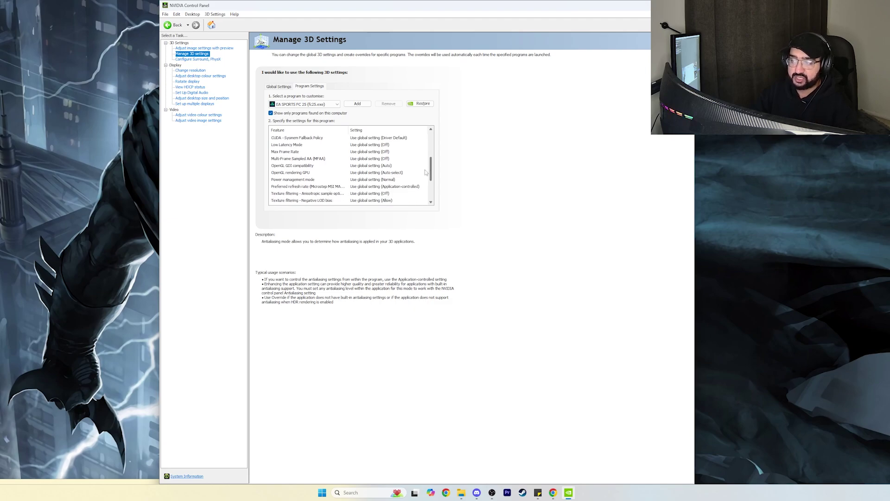
{"action": "left_click", "coordinate": [278, 86]}
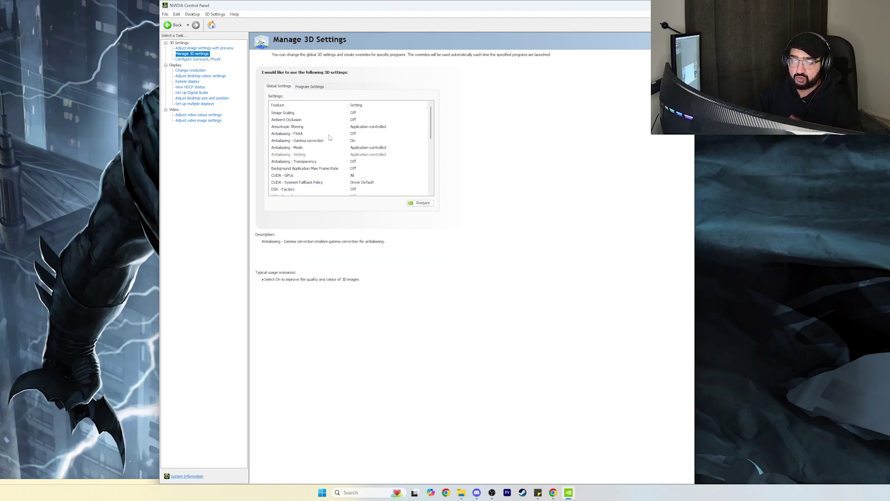
{"action": "left_click", "coordinate": [309, 87]}
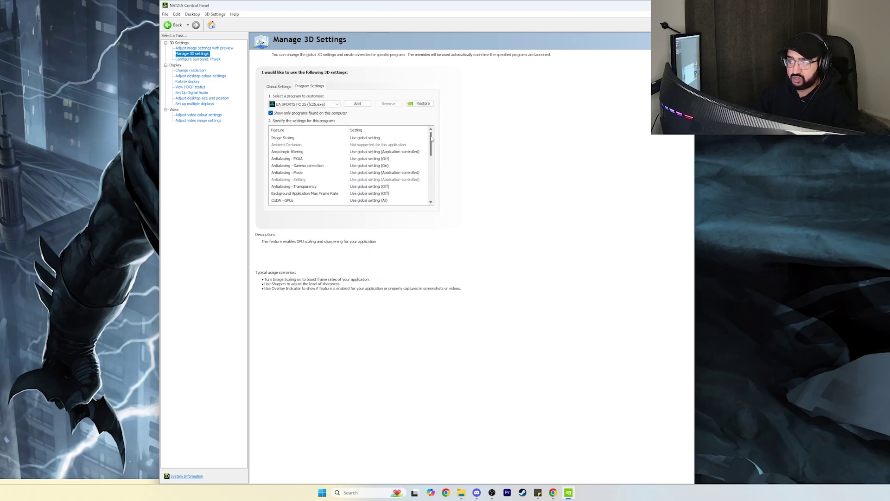
{"action": "mouse_move", "coordinate": [431, 145]}
{"action": "left_mouse_down"}
{"action": "mouse_move", "coordinate": [429, 195]}
{"action": "mouse_move", "coordinate": [430, 139]}
{"action": "left_mouse_up"}
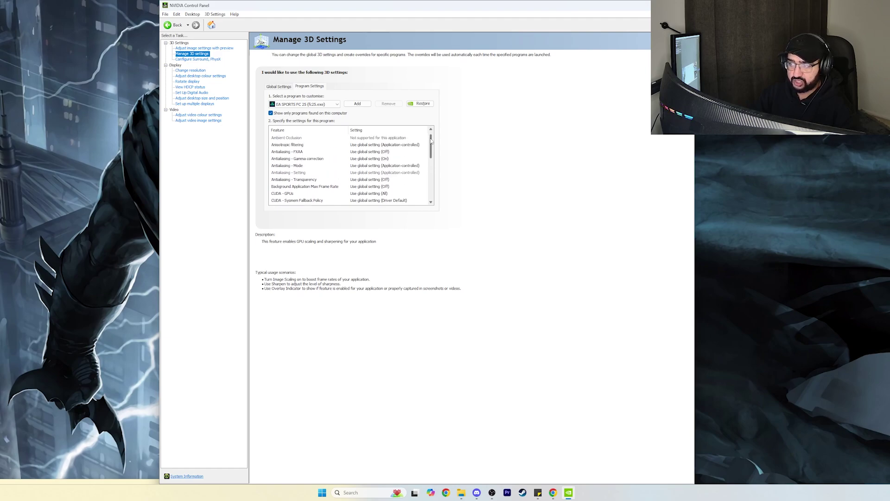
Review FC 25's feature list, leaving every feature, including Low Latency Mode, on Use global setting
{"action": "scroll", "coordinate": [315, 158], "scroll_direction": "up", "scroll_amount": 1}
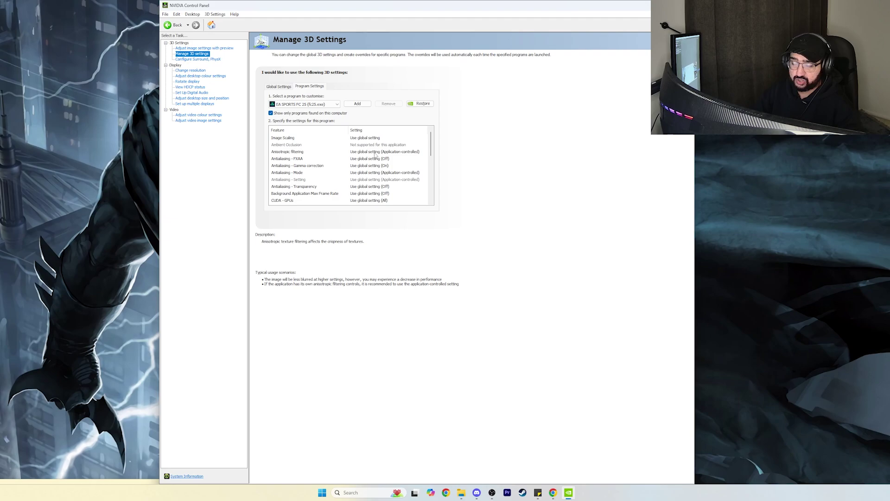
{"action": "scroll", "coordinate": [432, 146], "scroll_direction": "down", "scroll_amount": 1}
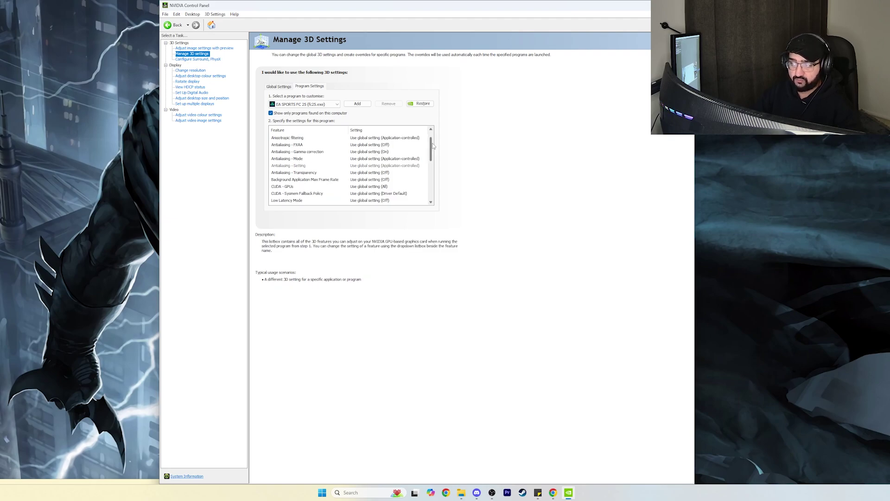
{"action": "scroll", "coordinate": [432, 146], "scroll_direction": "up", "scroll_amount": 1}
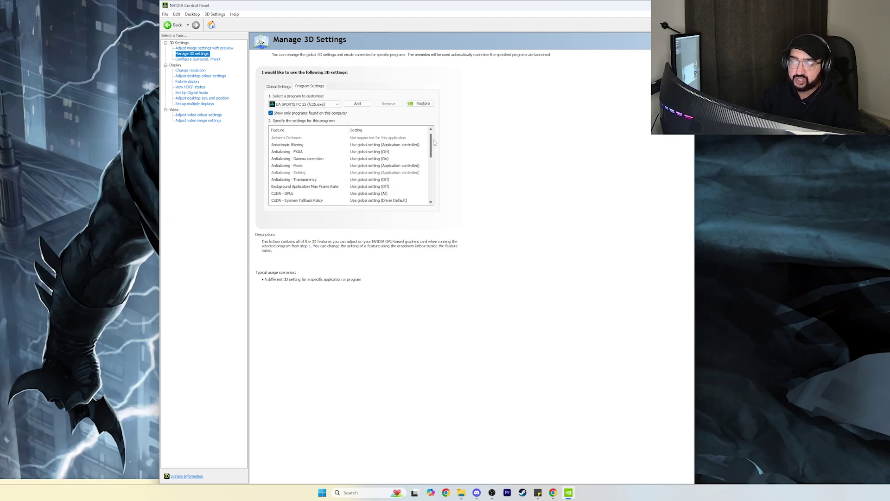
{"action": "scroll", "coordinate": [434, 144], "scroll_direction": "down", "scroll_amount": 1}
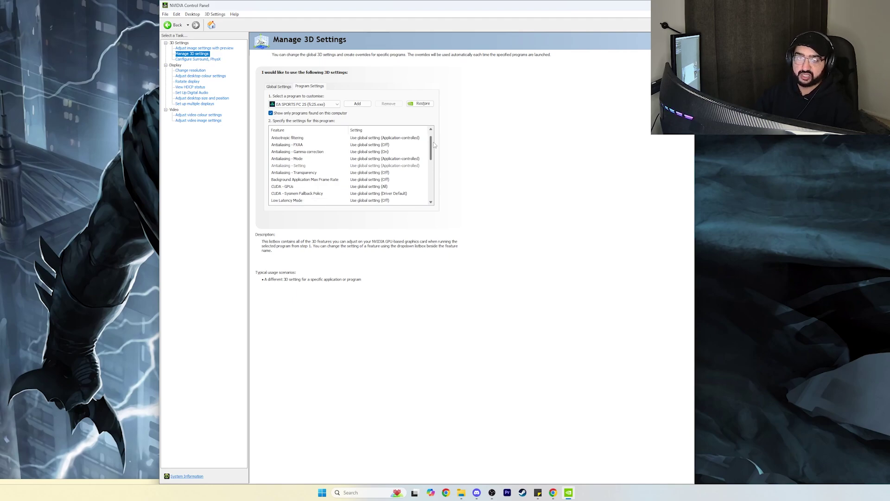
{"action": "right_click", "coordinate": [433, 141]}
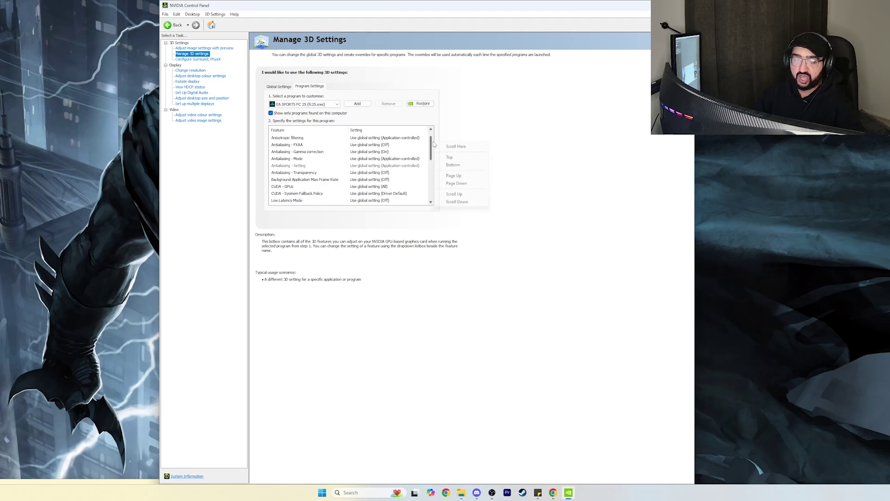
{"action": "left_click", "coordinate": [511, 175]}
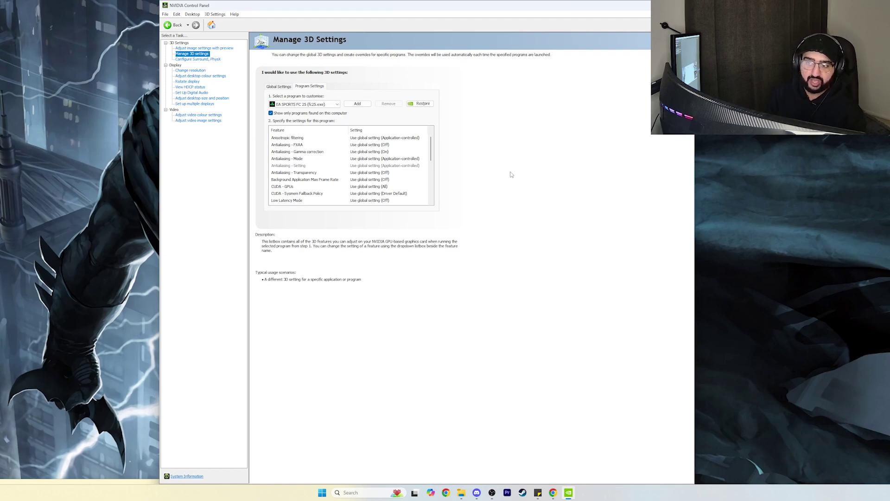
Check the Change resolution list, keeping the display at 3440 × 1440 (native)
{"action": "key", "text": "Down"}
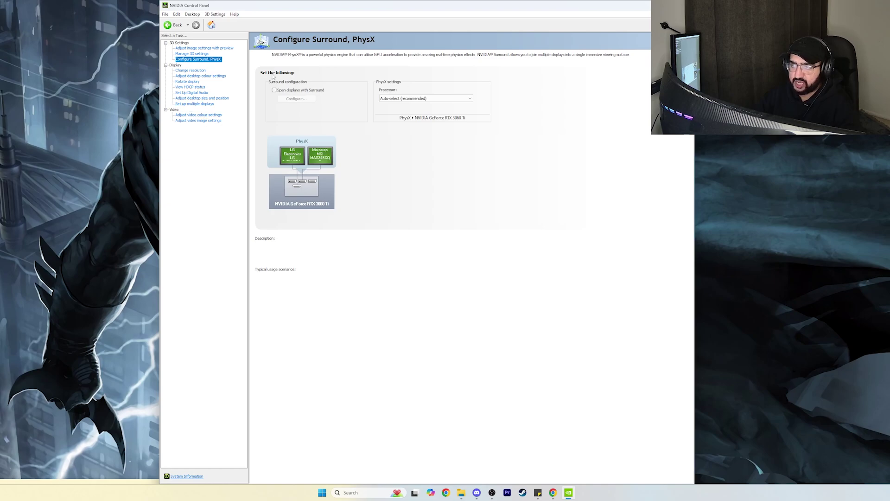
{"action": "left_click", "coordinate": [192, 71]}
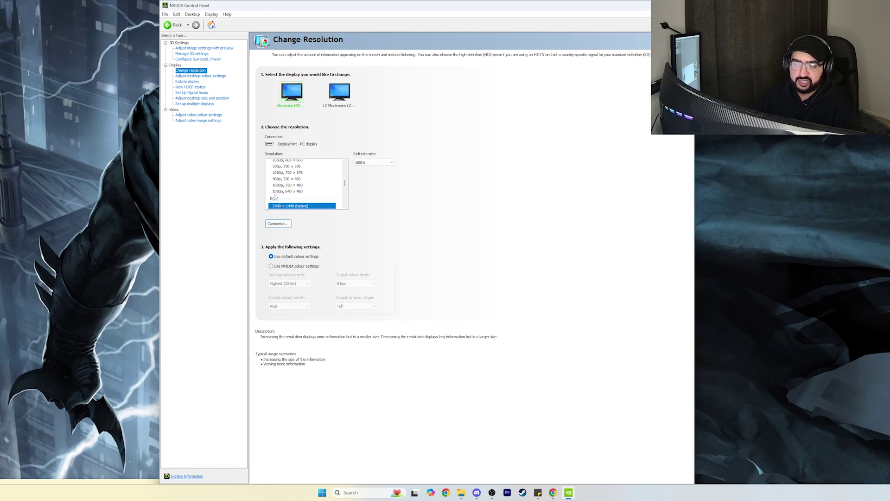
{"action": "scroll", "coordinate": [286, 198], "scroll_direction": "up", "scroll_amount": 10}
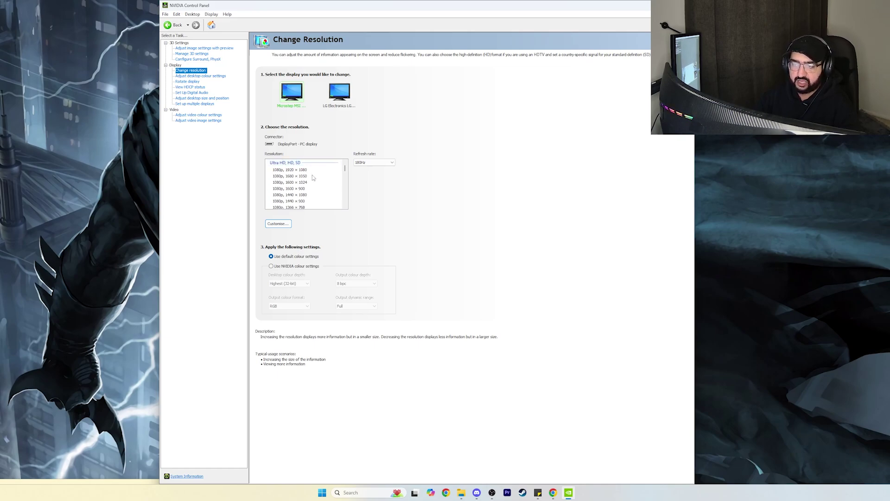
{"action": "scroll", "coordinate": [296, 173], "scroll_direction": "down", "scroll_amount": 10}
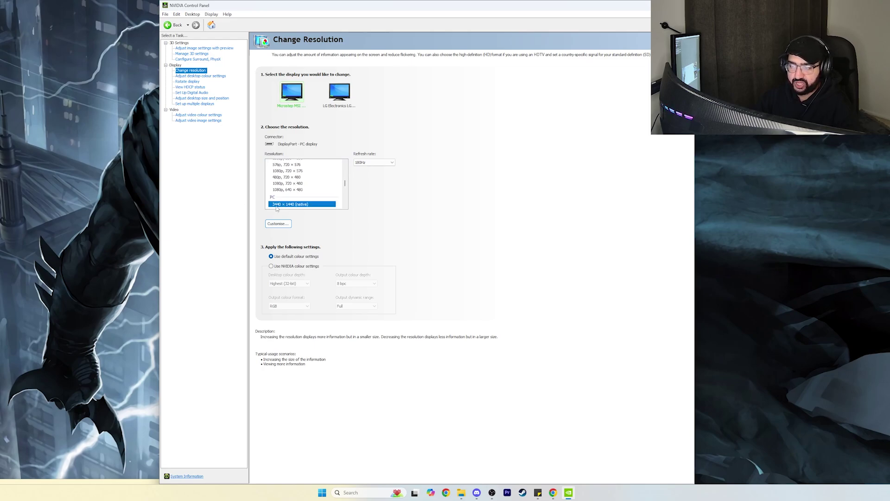
Keep the refresh rate at 180Hz, then view the desktop colour settings (50% brightness, gamma 1.00)
{"action": "left_click", "coordinate": [370, 162]}
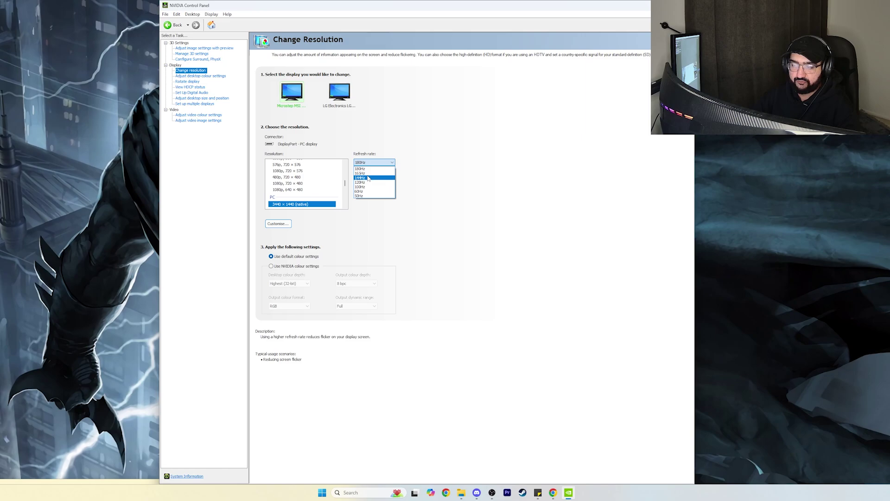
{"action": "left_click", "coordinate": [367, 167]}
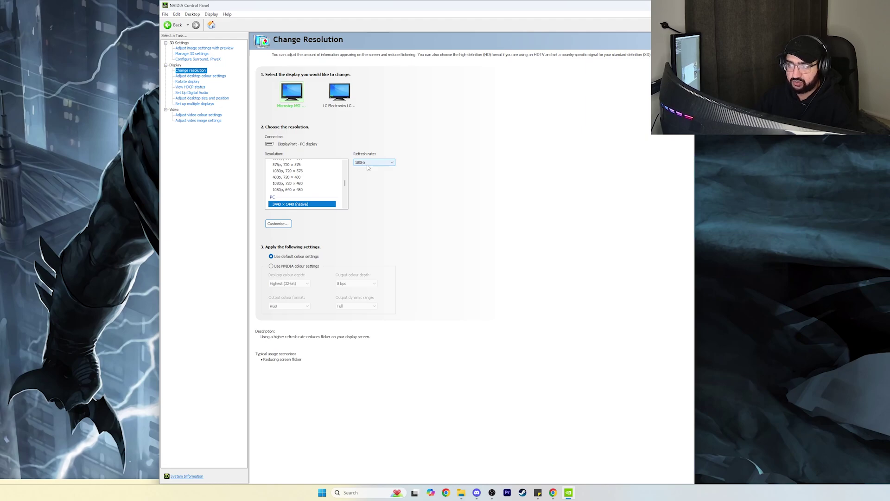
{"action": "left_click", "coordinate": [367, 163]}
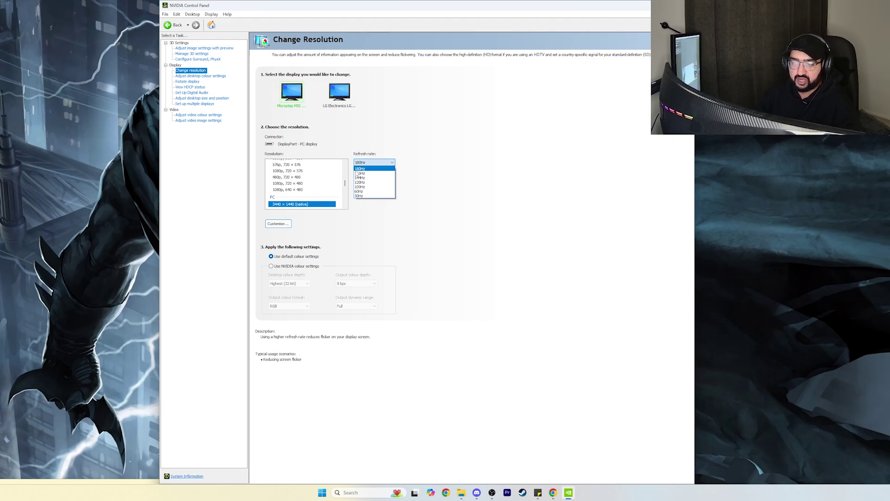
{"action": "left_click", "coordinate": [364, 163]}
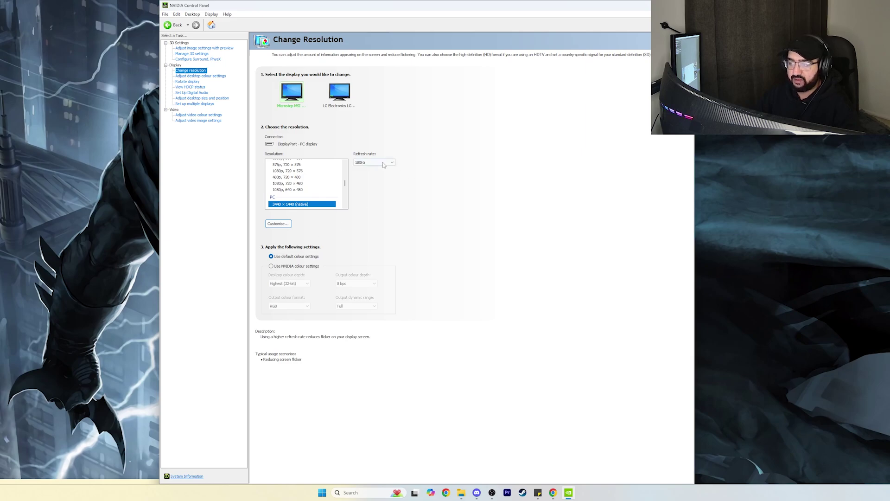
{"action": "left_click", "coordinate": [364, 163]}
{"action": "left_click", "coordinate": [368, 177]}
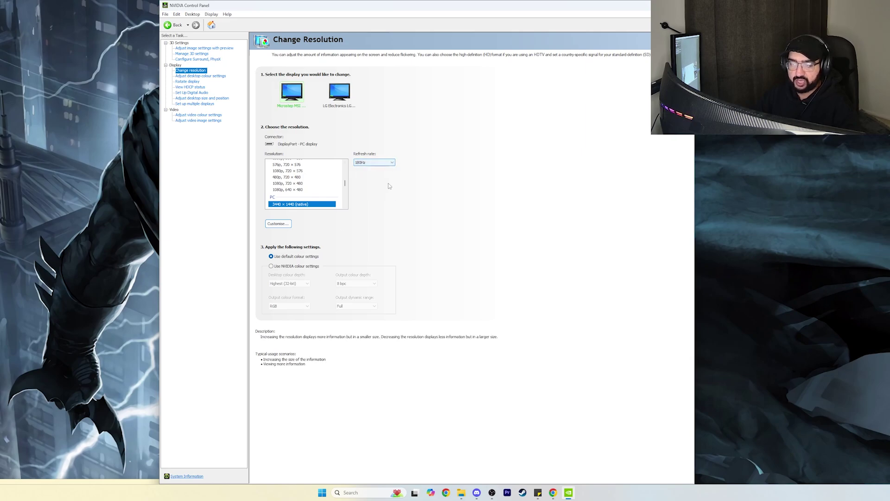
{"action": "left_click", "coordinate": [200, 76]}
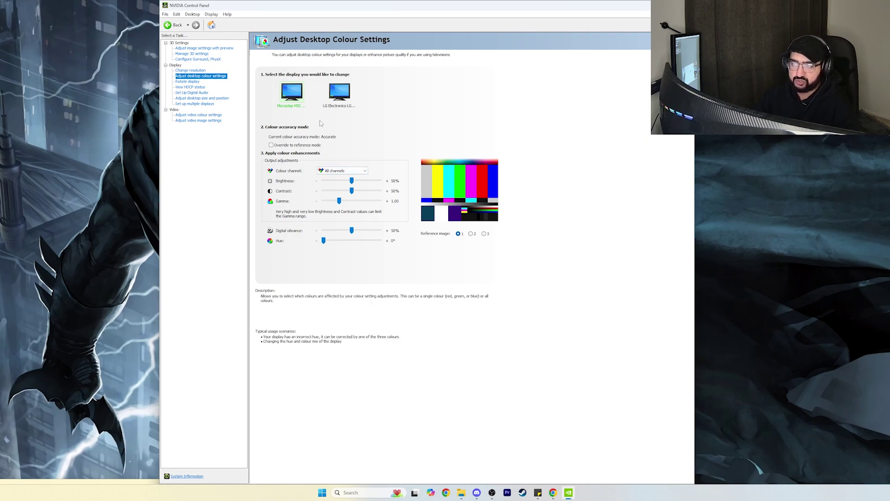
Review the rotation, HDCP status and HDMI digital audio pages unchanged, then view desktop size and position
{"action": "left_click", "coordinate": [187, 82]}
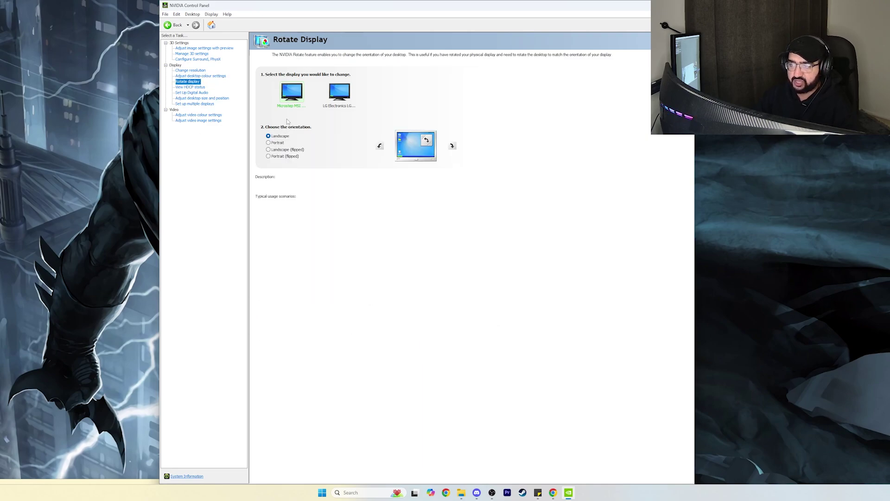
{"action": "left_click", "coordinate": [190, 87]}
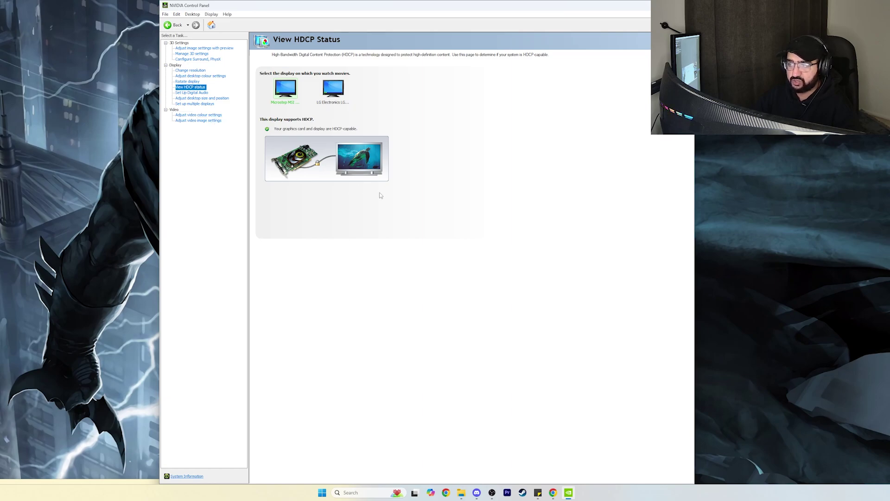
{"action": "left_click", "coordinate": [191, 92]}
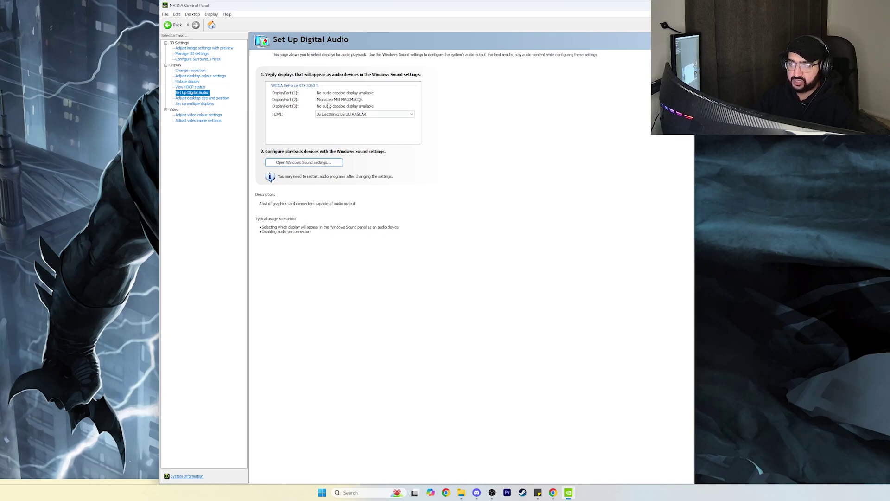
{"action": "left_click", "coordinate": [380, 114]}
{"action": "left_click", "coordinate": [366, 119]}
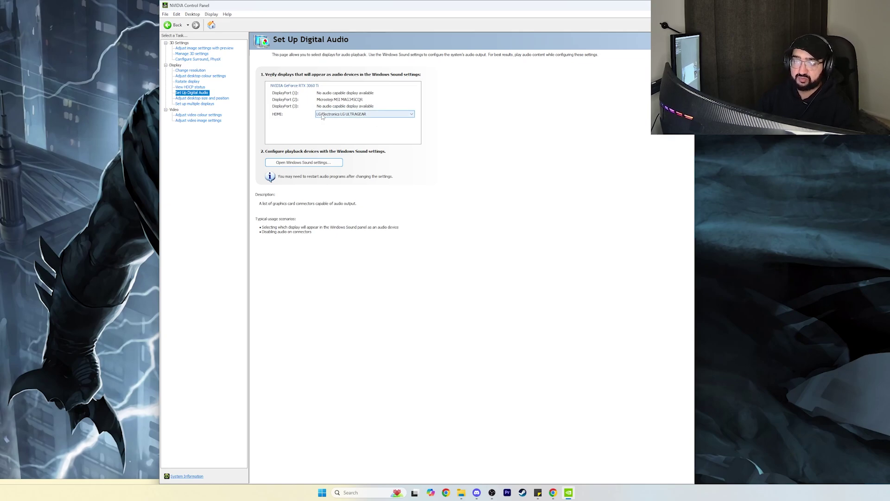
{"action": "left_click", "coordinate": [204, 98]}
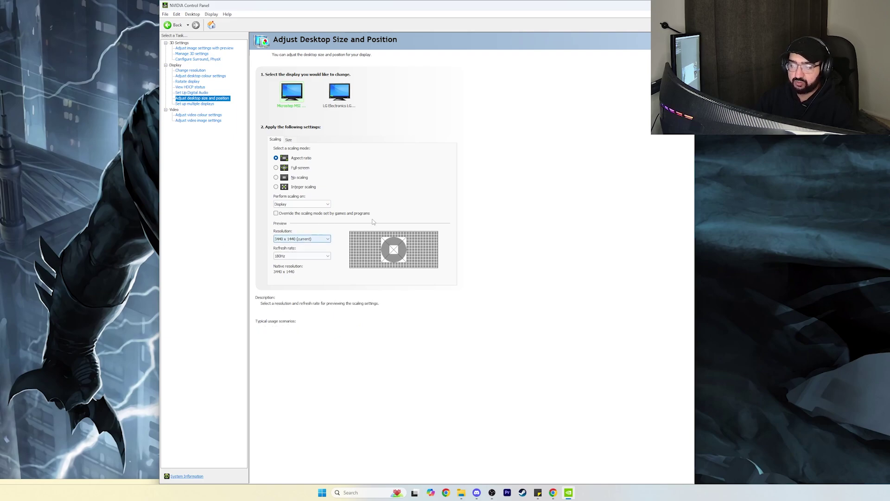
Leave the refresh rate at 180Hz and review the multiple displays and video colour pages
{"action": "left_click", "coordinate": [303, 255]}
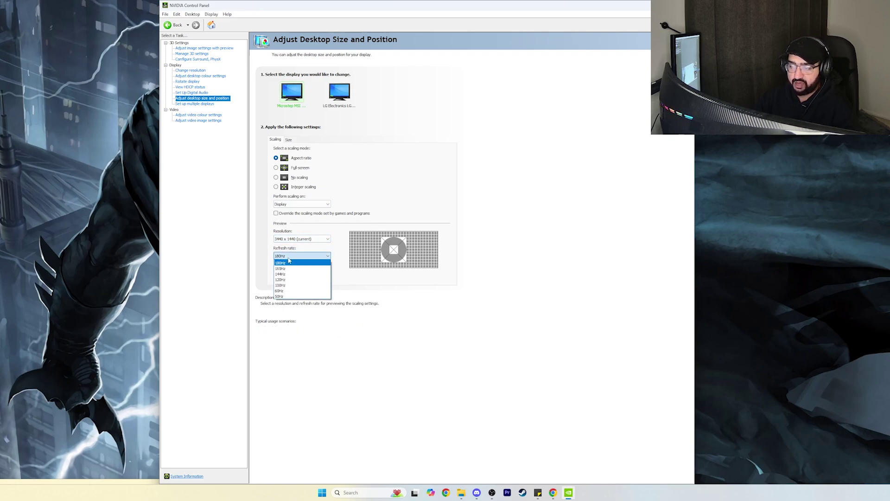
{"action": "left_click", "coordinate": [291, 263]}
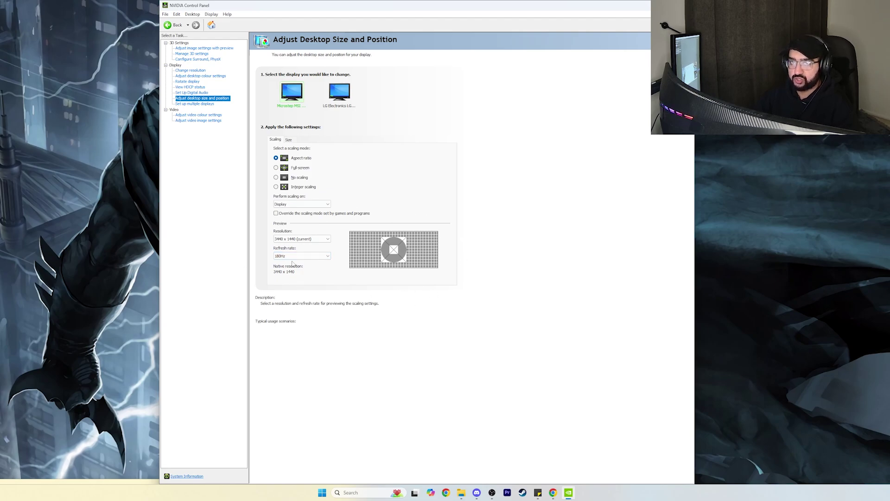
{"action": "left_click", "coordinate": [189, 104]}
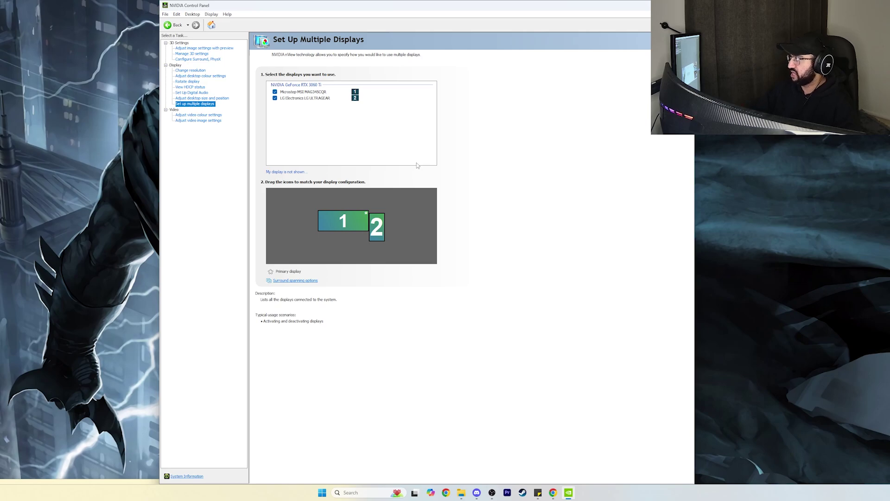
{"action": "left_click", "coordinate": [198, 114]}
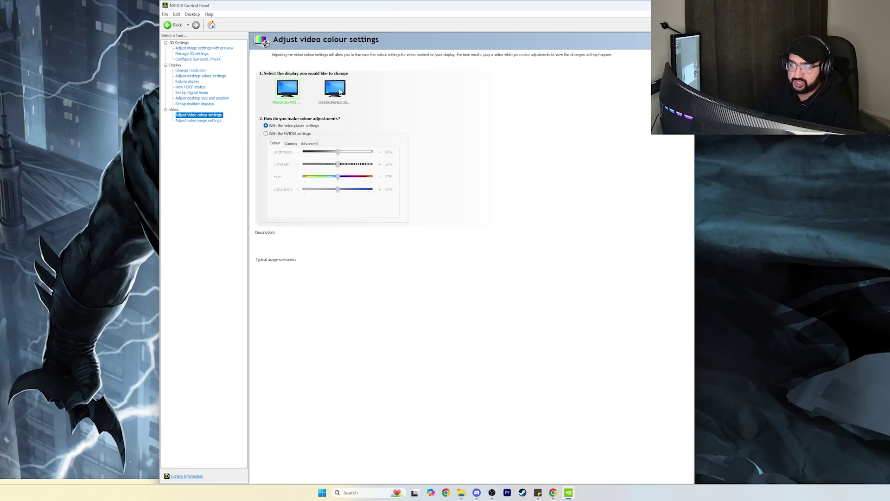
Review the video image settings: Super Resolution ticked, edge enhancement and noise reduction on player settings
{"action": "left_click", "coordinate": [195, 122]}
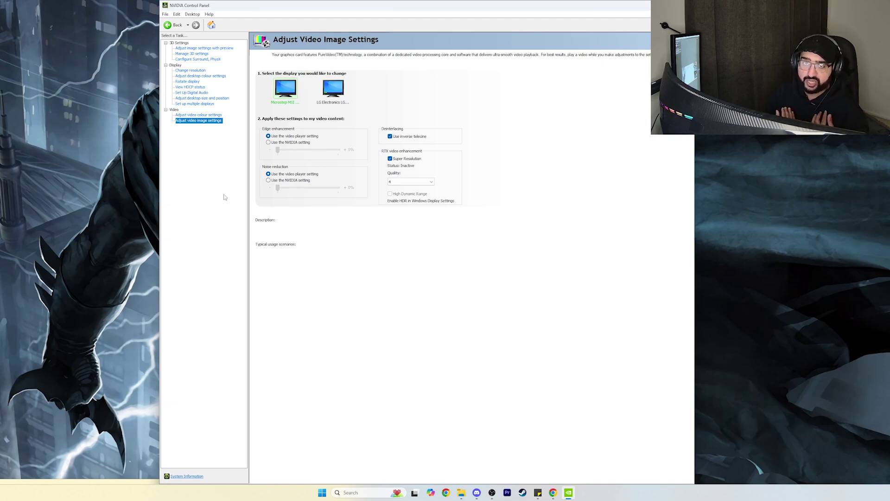
{"action": "mouse_move", "coordinate": [496, 494]}
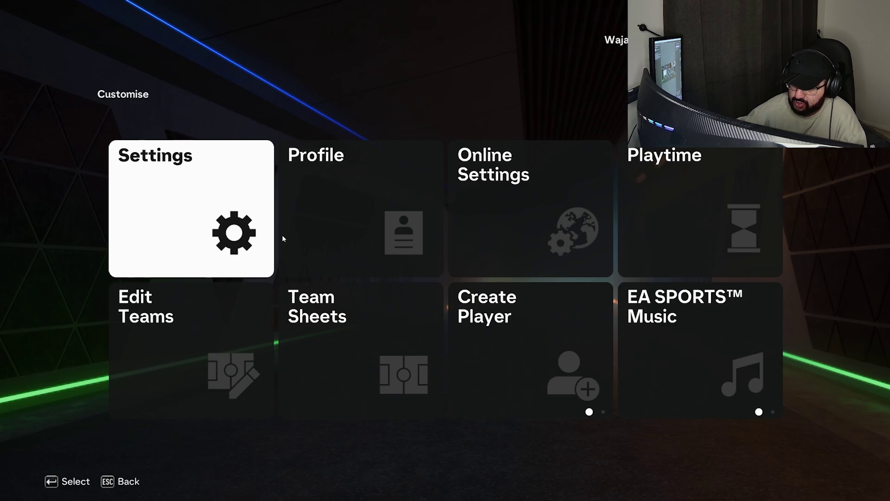
Open FC 25's Game Settings display options showing 3440 x 1440, Full Screen, 144Hz, No Limit fps
{"action": "left_click", "coordinate": [223, 218]}
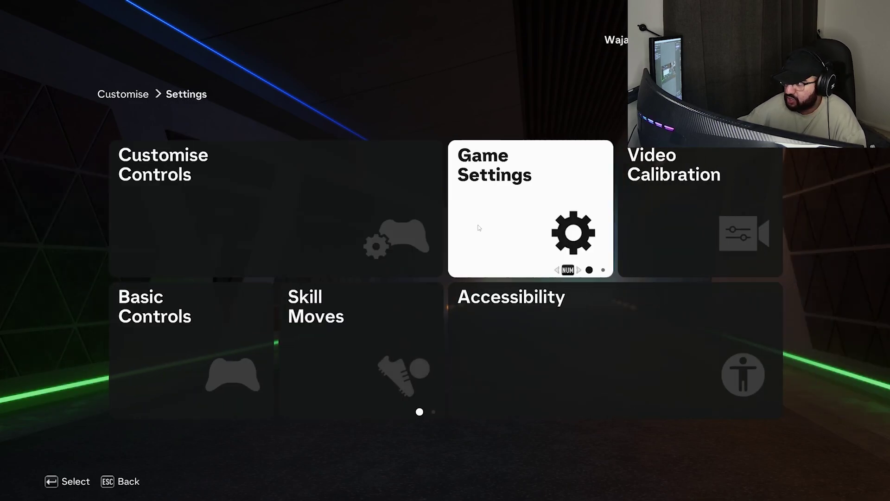
{"action": "left_click", "coordinate": [436, 186]}
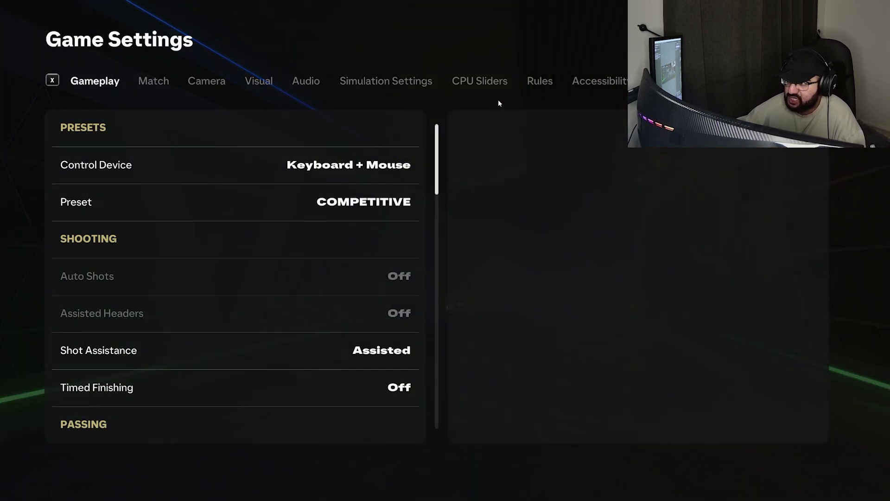
{"action": "key", "text": "c"}
{"action": "key", "text": "c"}
{"action": "key", "text": "c"}
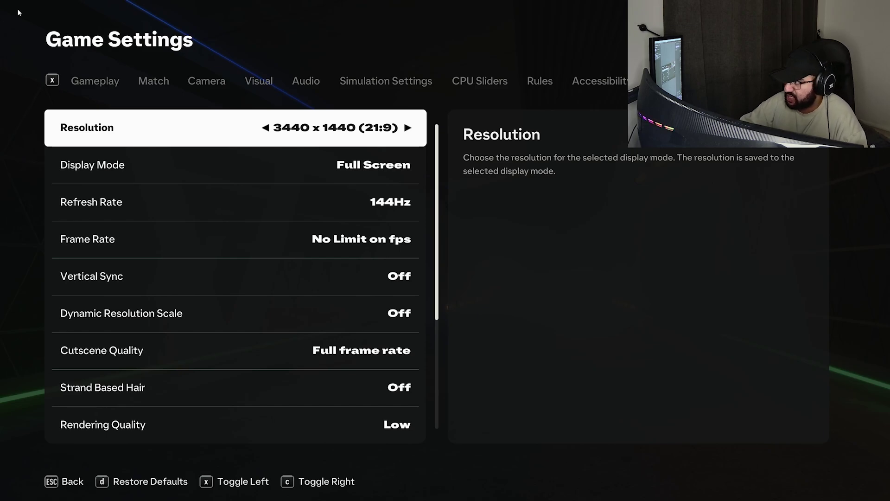
Check FC 25's Accessibility and Visual tabs, confirming uncapped frame rate and Low quality settings
{"action": "left_click", "coordinate": [597, 87]}
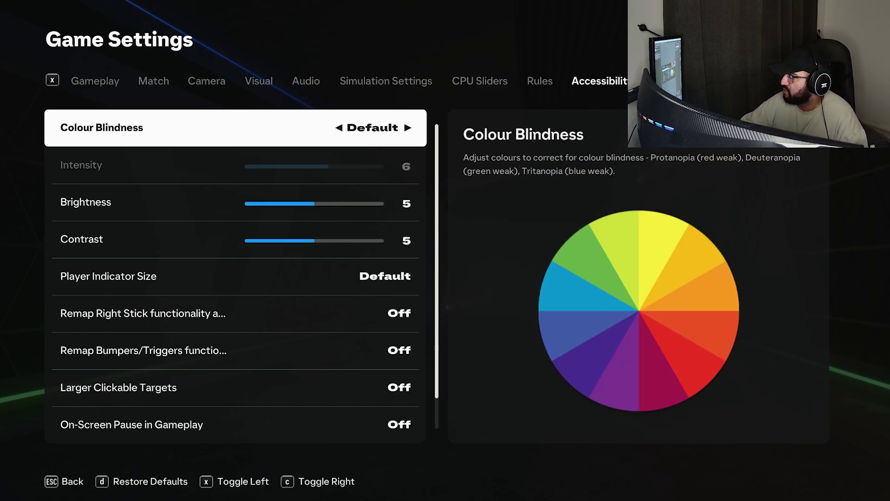
{"action": "key", "text": "c"}
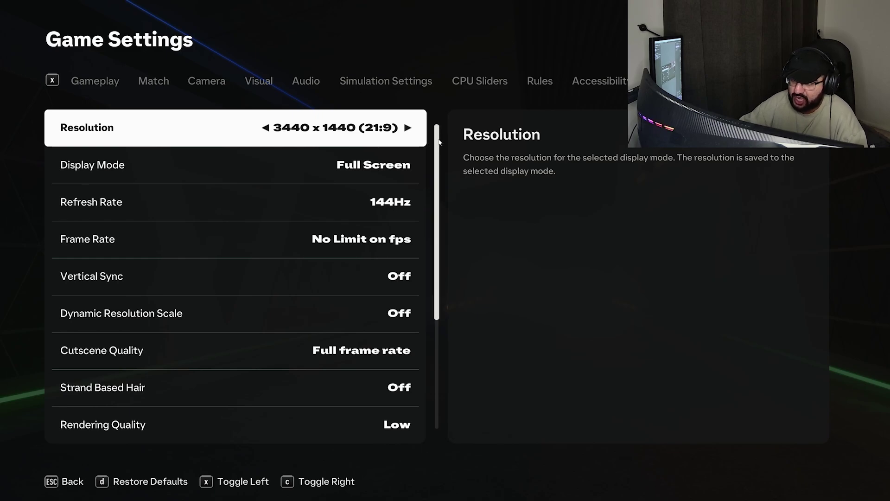
{"action": "key", "text": "Down"}
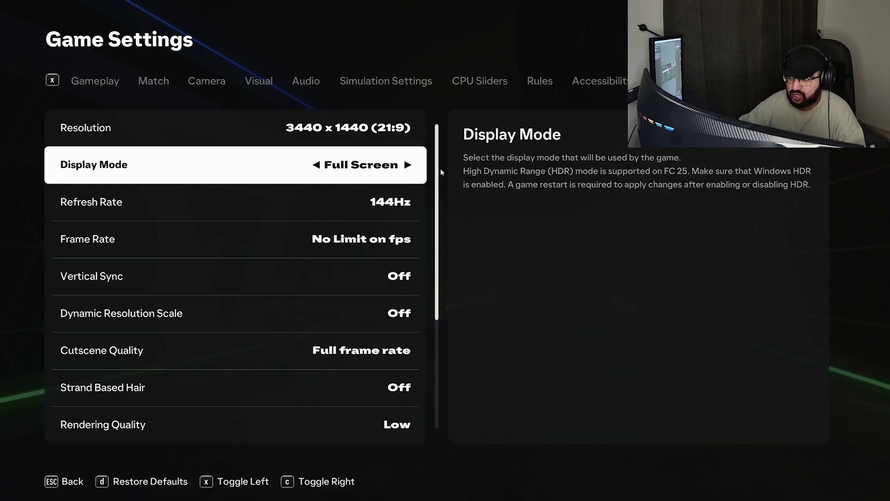
{"action": "left_click_drag", "start_coordinate": [436, 172], "coordinate": [435, 184]}
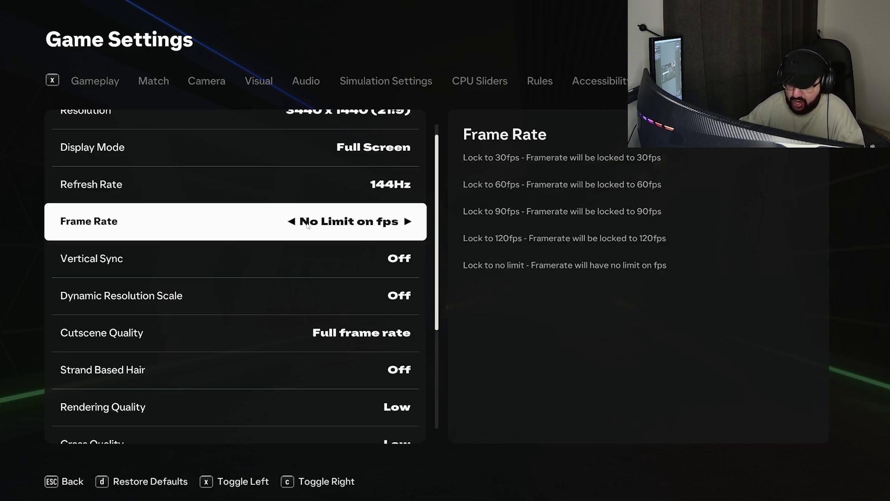
{"action": "left_click_drag", "start_coordinate": [439, 217], "coordinate": [438, 274]}
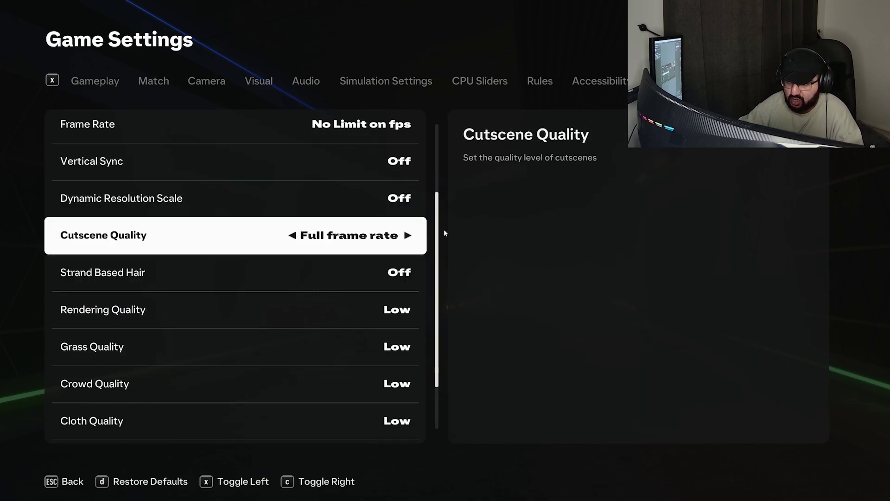
{"action": "left_click_drag", "start_coordinate": [441, 232], "coordinate": [438, 297]}
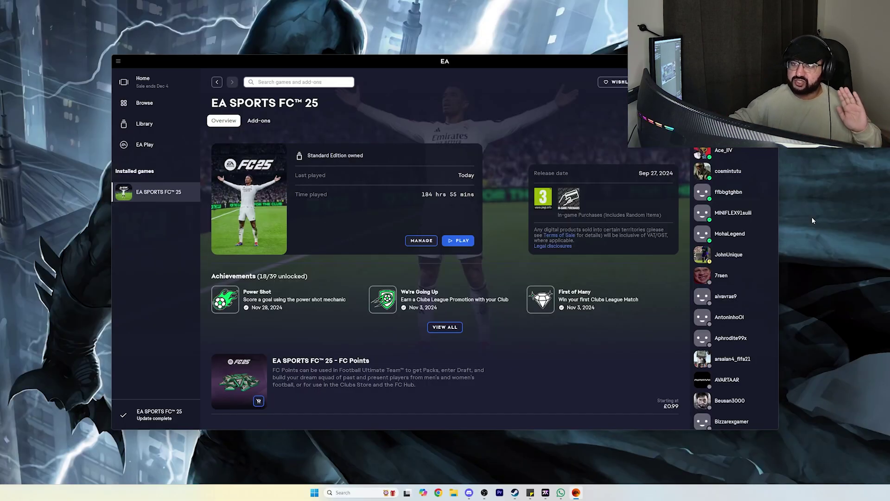
Open Windows Display settings from the desktop's right-click menu
{"action": "right_click", "coordinate": [2, 137]}
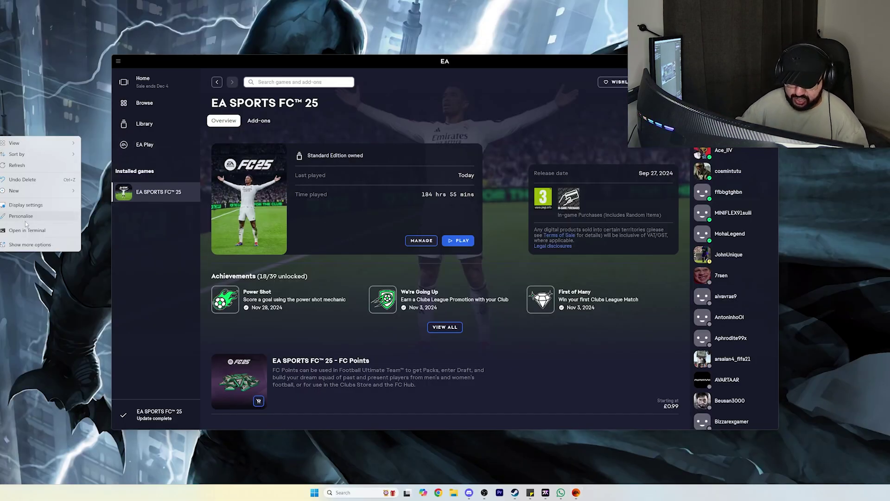
{"action": "left_click", "coordinate": [25, 207]}
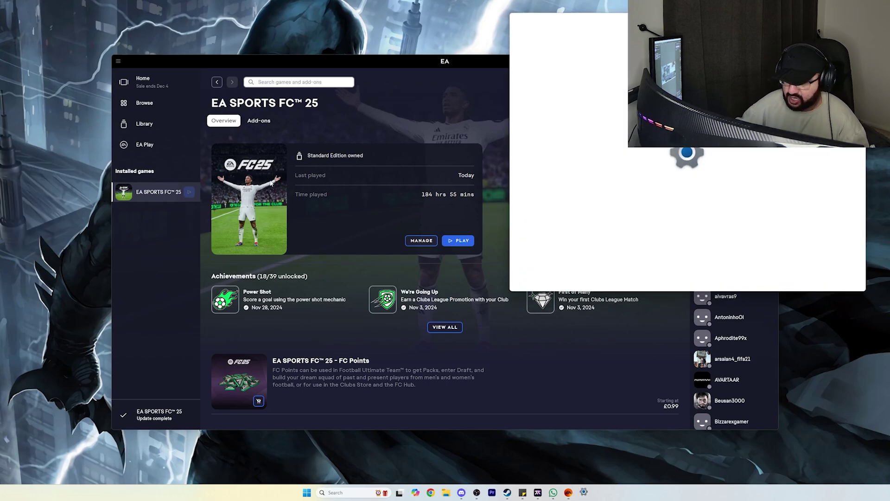
Maximize Settings and go to the Advanced display page under Related settings
{"action": "key", "text": "super+Up"}
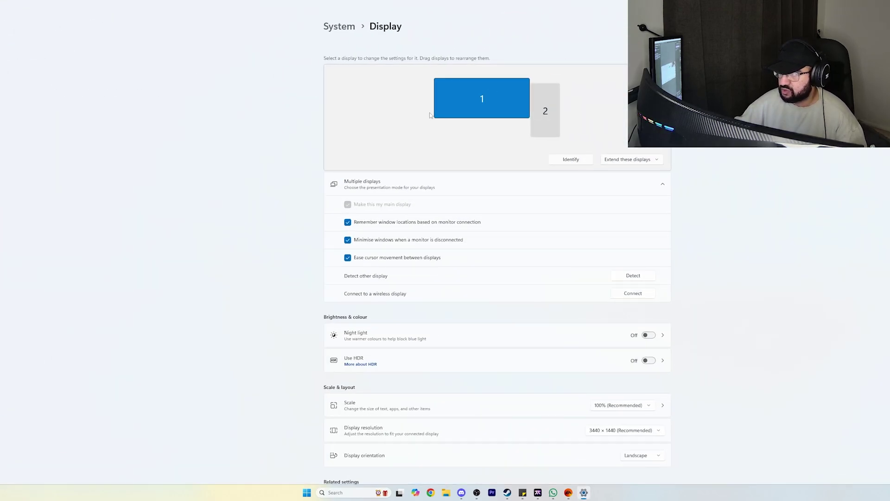
{"action": "scroll", "coordinate": [390, 285], "scroll_direction": "down", "scroll_amount": 5}
{"action": "left_click", "coordinate": [430, 334]}
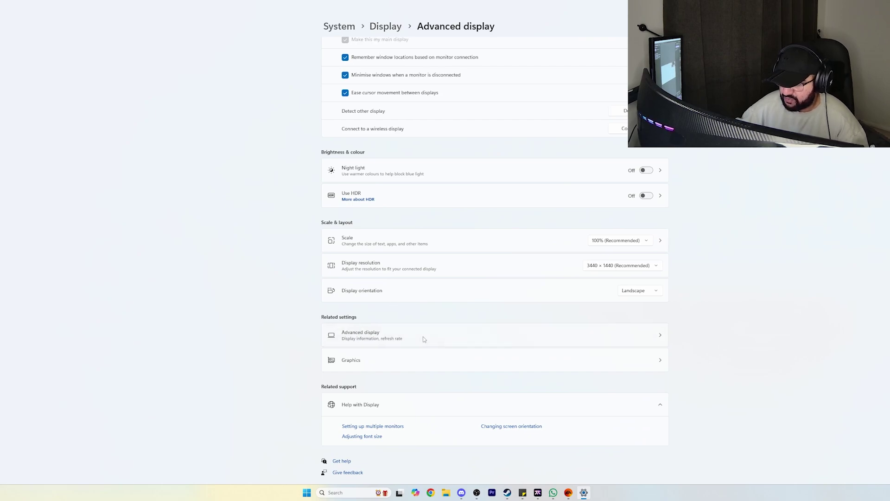
Set the 3440 × 1440 monitor's refresh rate to 180 Hz
{"action": "left_click", "coordinate": [648, 187]}
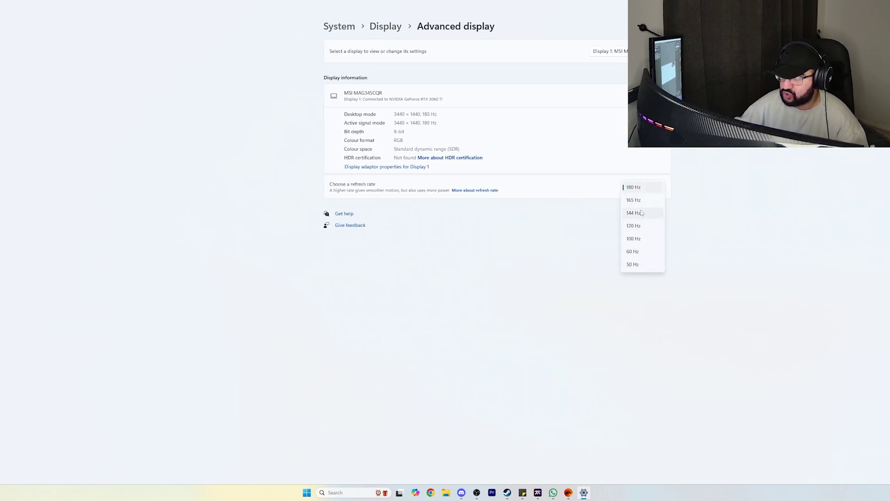
{"action": "left_click", "coordinate": [584, 194]}
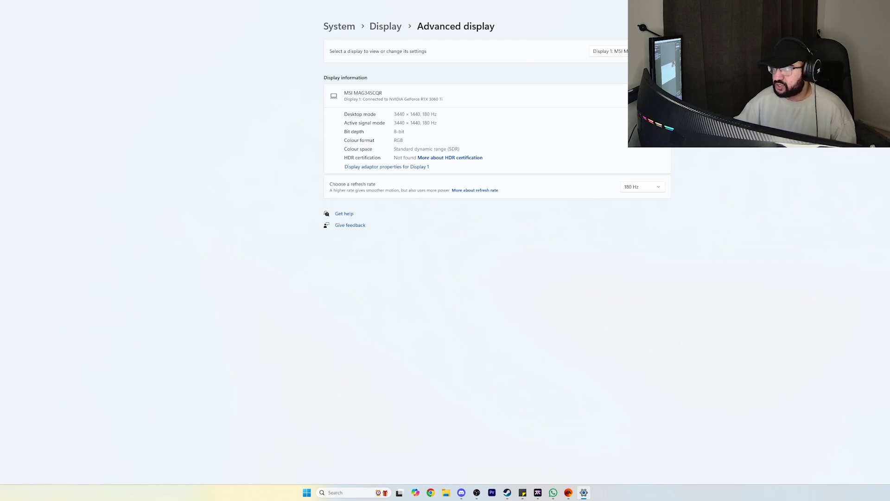
{"action": "left_click", "coordinate": [645, 186]}
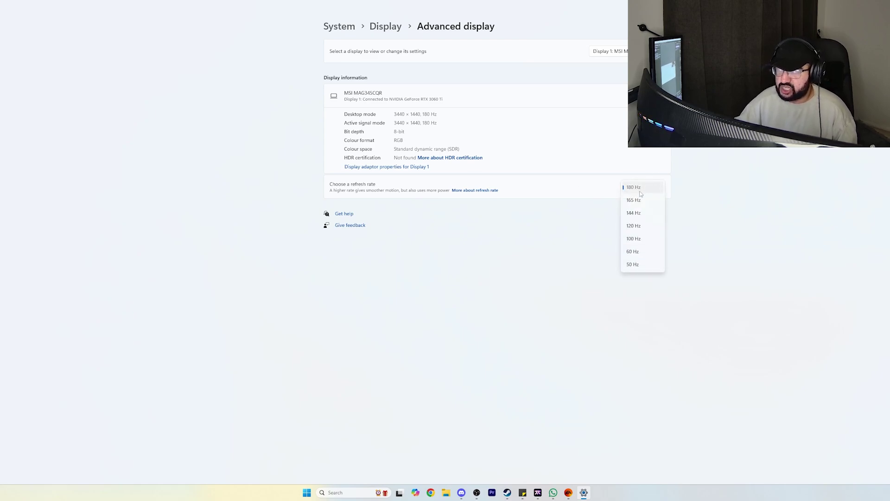